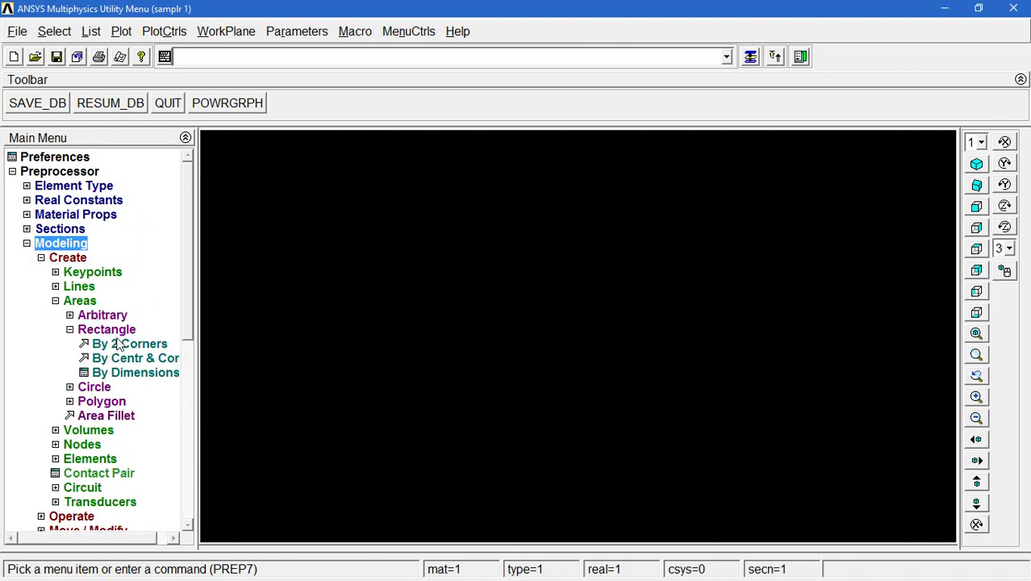
Create a rectangle by two corners starting at working-plane point 0, 0 with width 1 and height 1.
{"action": "left_click", "coordinate": [121, 344]}
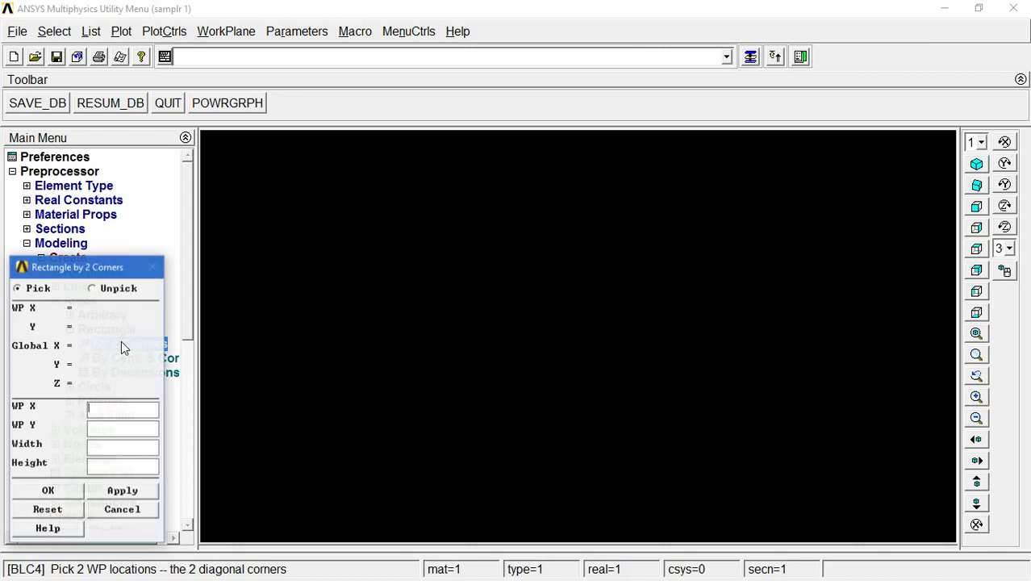
{"action": "left_click", "coordinate": [125, 409]}
{"action": "type", "text": "0"}
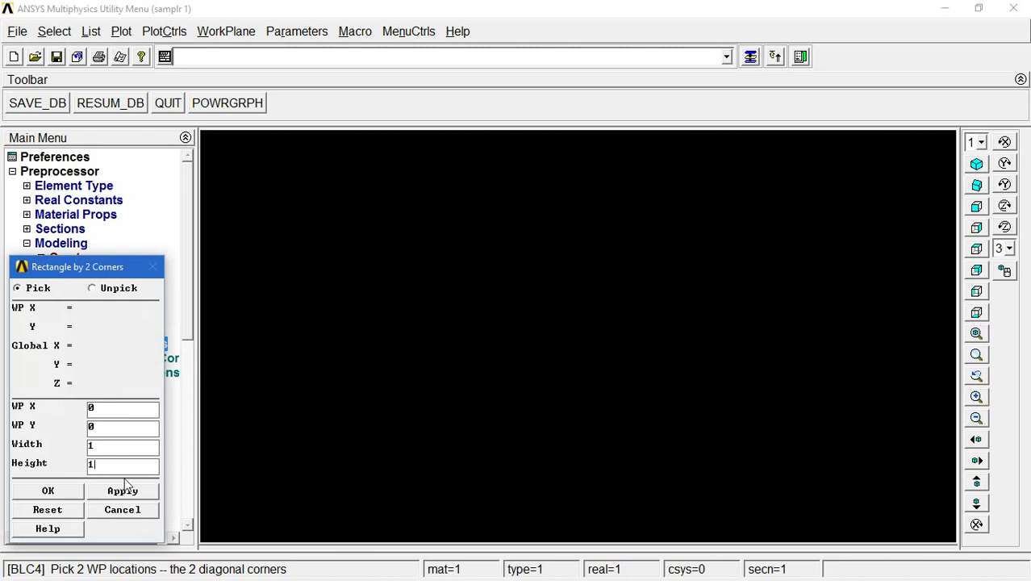
{"action": "left_click", "coordinate": [48, 492]}
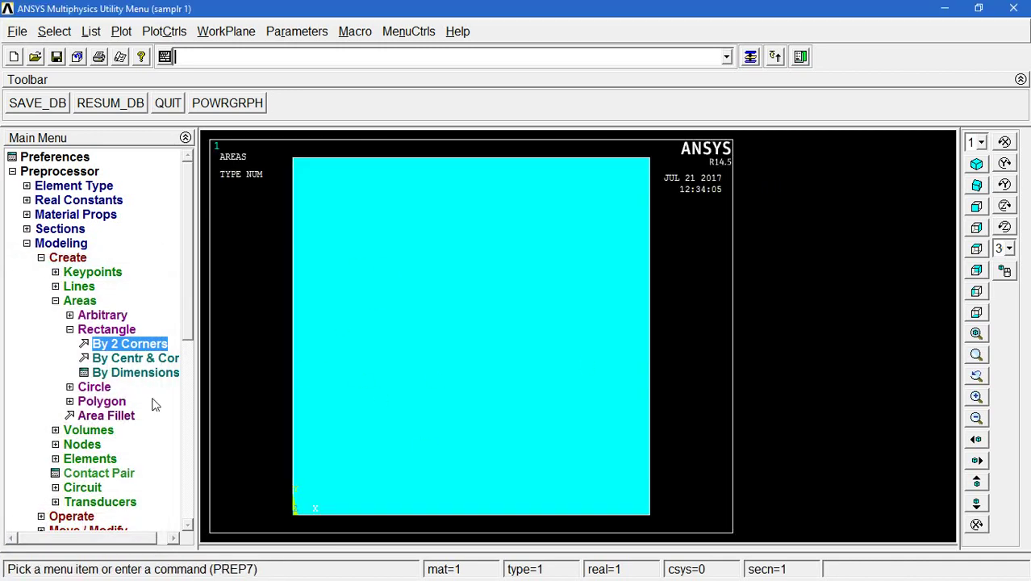
Set the manual element edge length on all areas to .05.
{"action": "double_click", "coordinate": [87, 330]}
{"action": "double_click", "coordinate": [81, 301]}
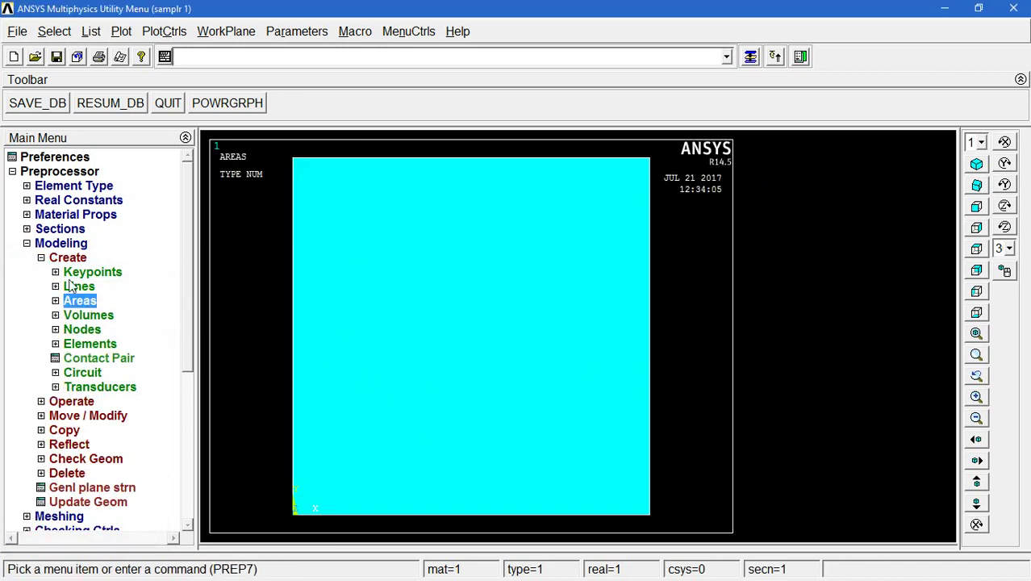
{"action": "double_click", "coordinate": [68, 258]}
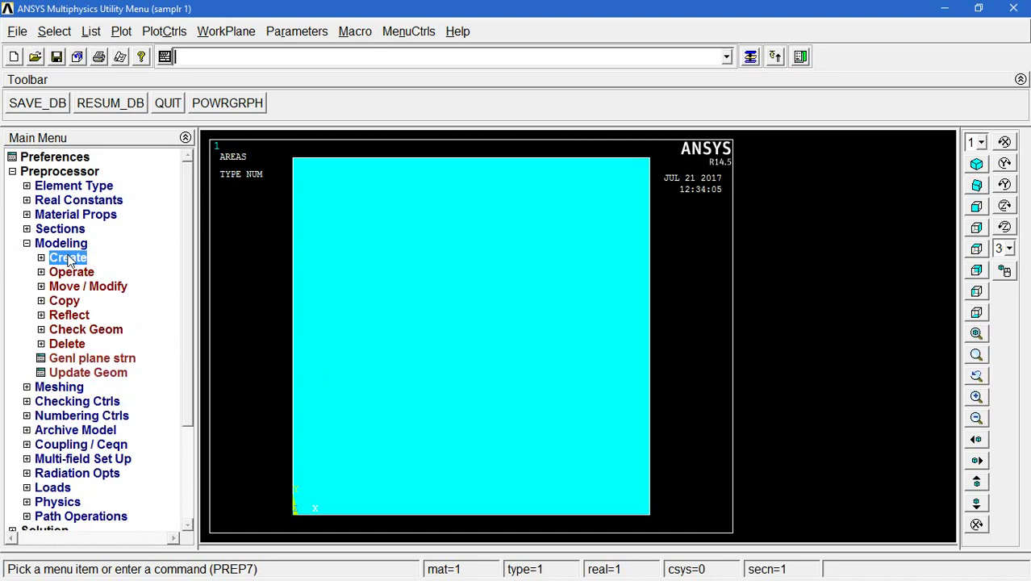
{"action": "double_click", "coordinate": [63, 388]}
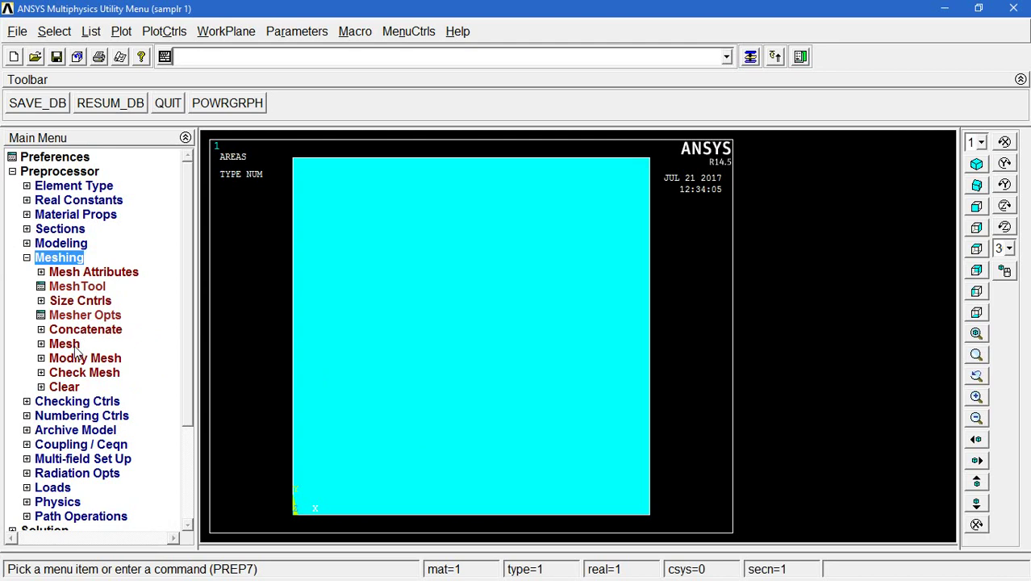
{"action": "left_click", "coordinate": [84, 305]}
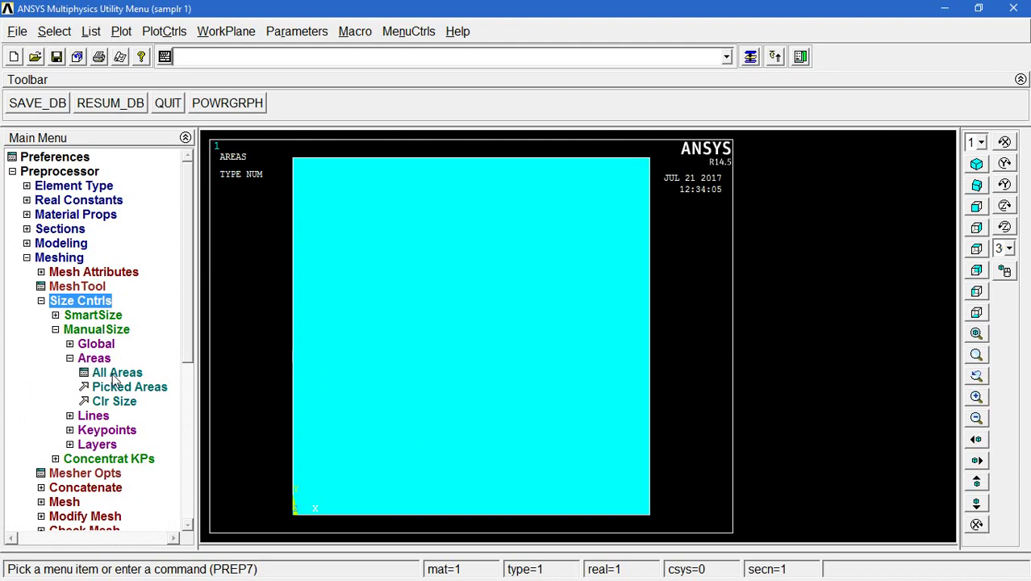
{"action": "left_click", "coordinate": [116, 374]}
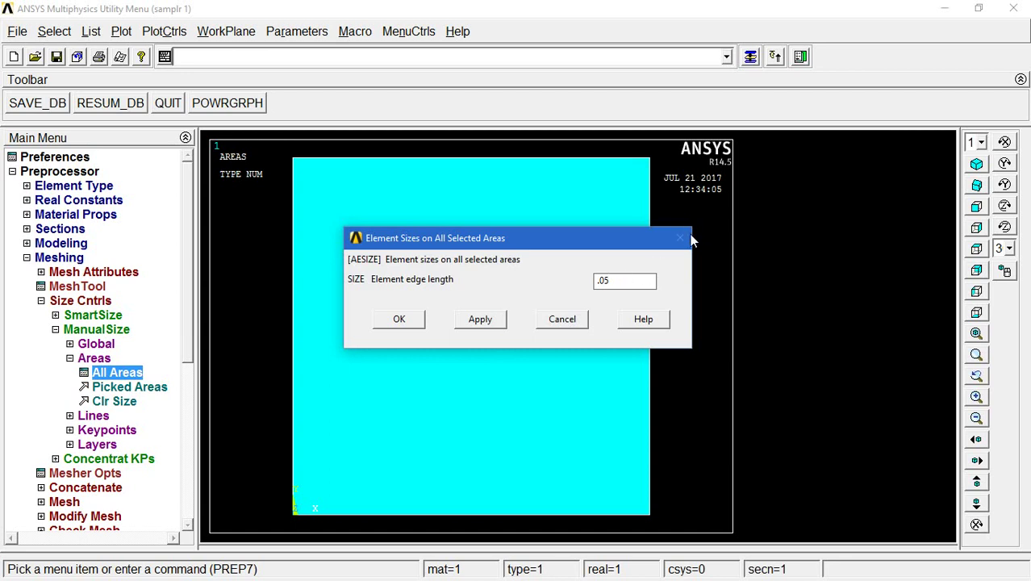
{"action": "left_click", "coordinate": [409, 319]}
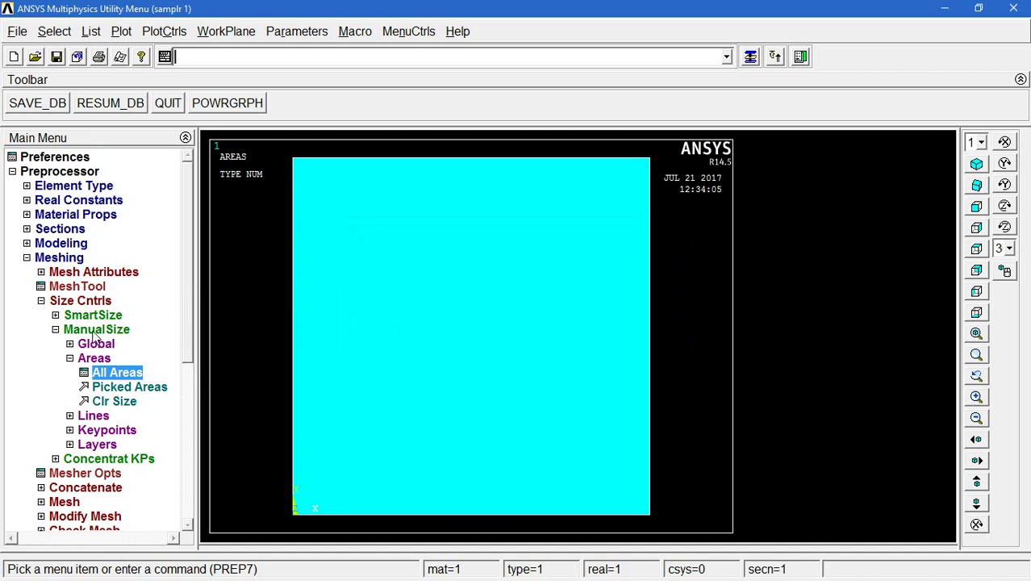
Free-mesh the square area.
{"action": "left_click", "coordinate": [80, 304]}
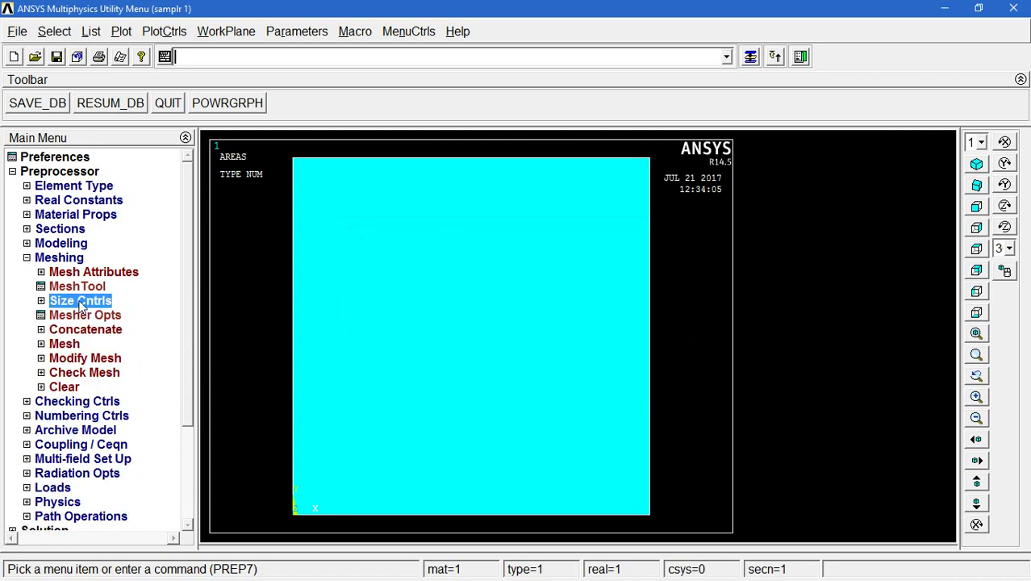
{"action": "left_click", "coordinate": [71, 345]}
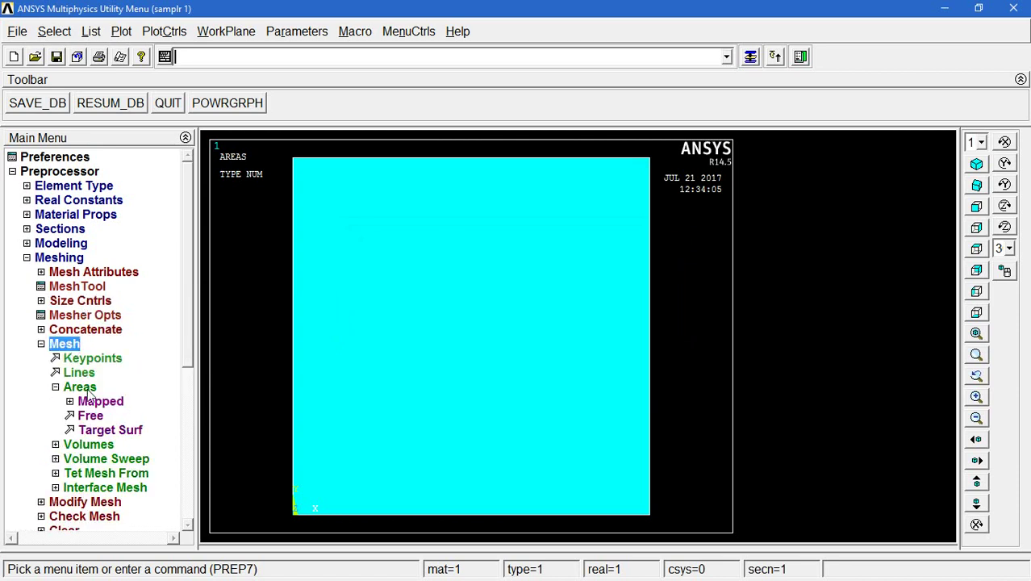
{"action": "left_click", "coordinate": [92, 417]}
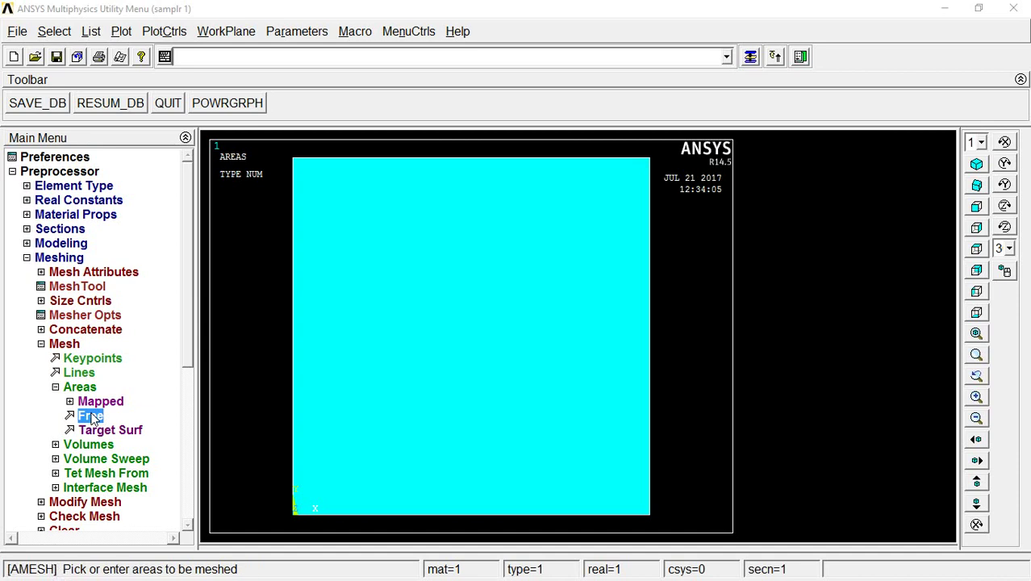
{"action": "left_click", "coordinate": [421, 399]}
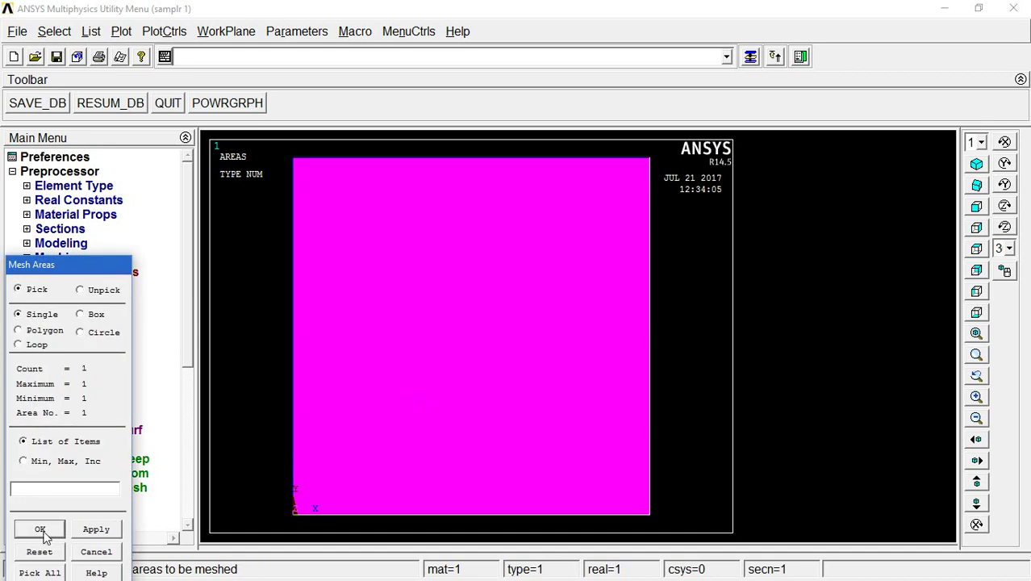
{"action": "left_click", "coordinate": [40, 531]}
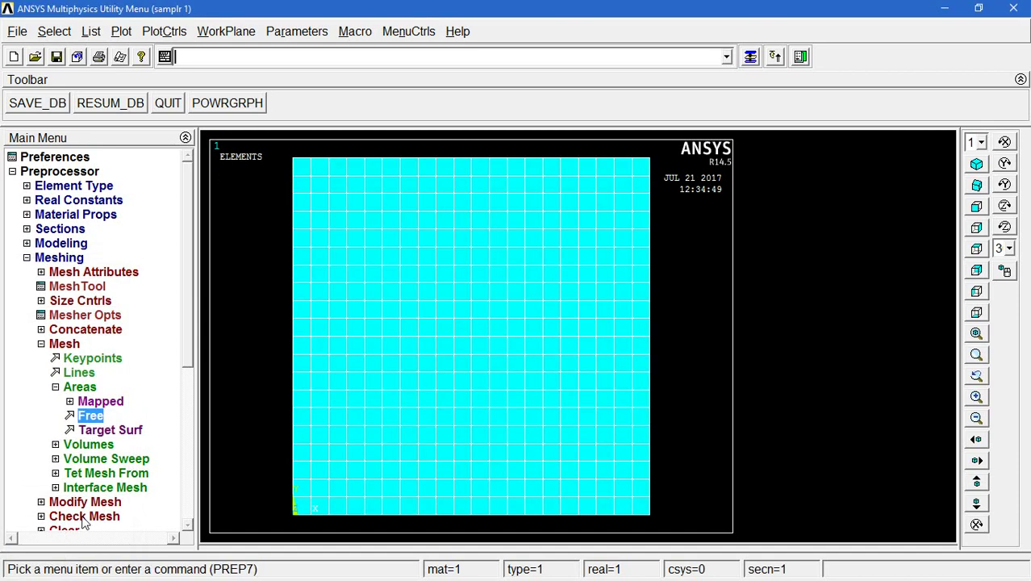
Define a new analysis of the Steady-State type for the solution.
{"action": "left_click", "coordinate": [64, 344]}
{"action": "left_click", "coordinate": [65, 262]}
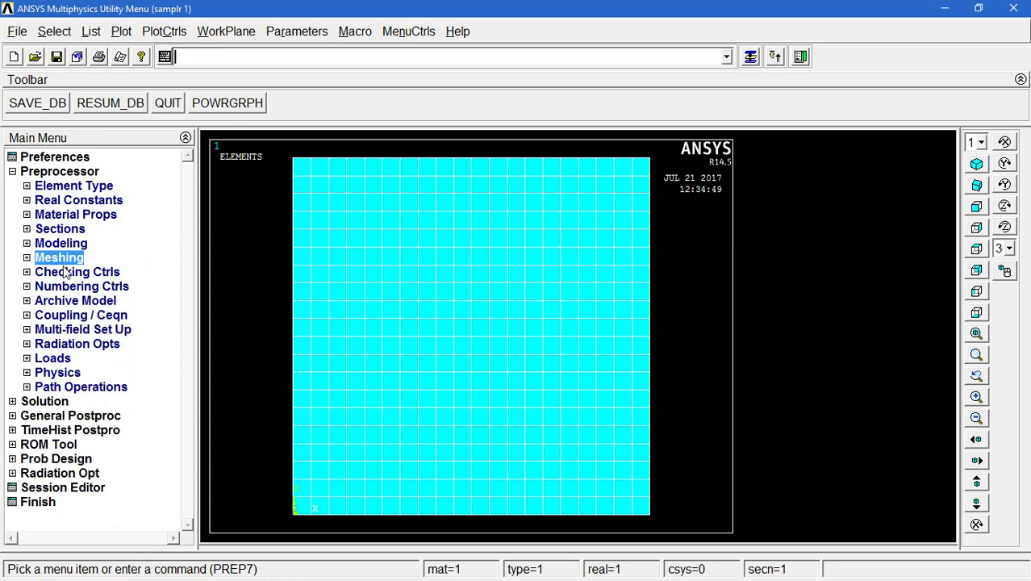
{"action": "left_click", "coordinate": [54, 360]}
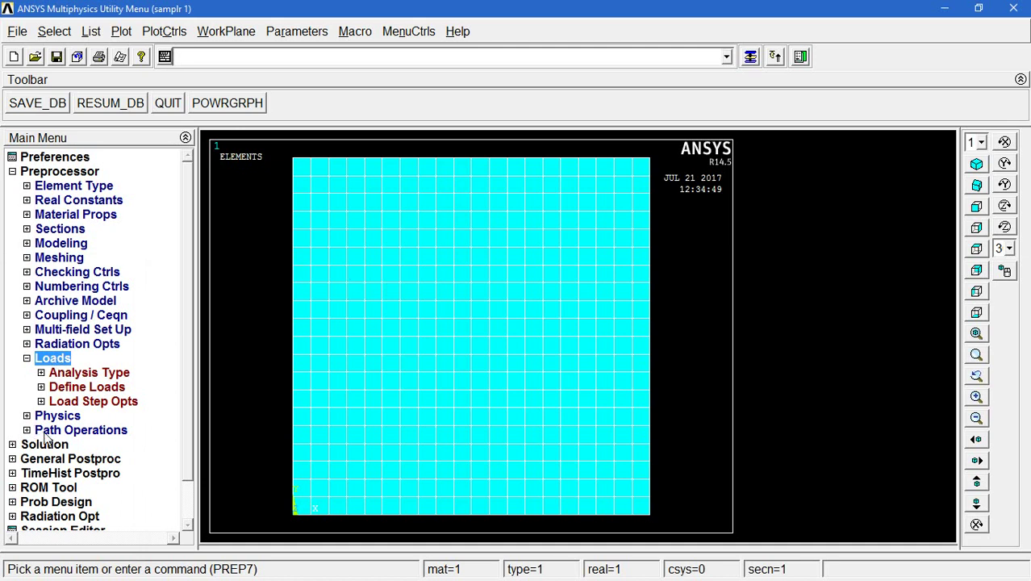
{"action": "left_click", "coordinate": [54, 359]}
{"action": "left_click", "coordinate": [54, 400]}
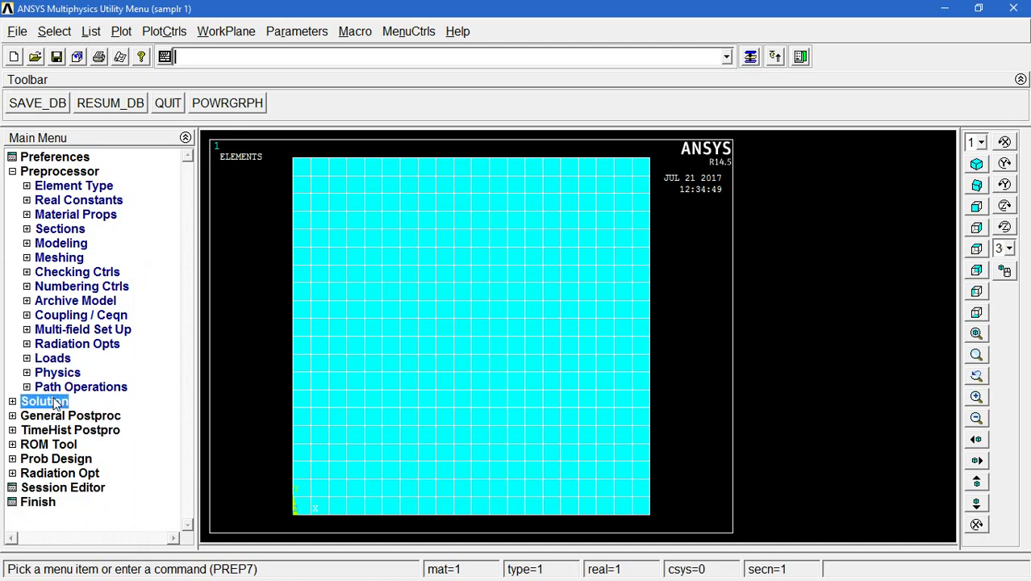
{"action": "left_click", "coordinate": [80, 201]}
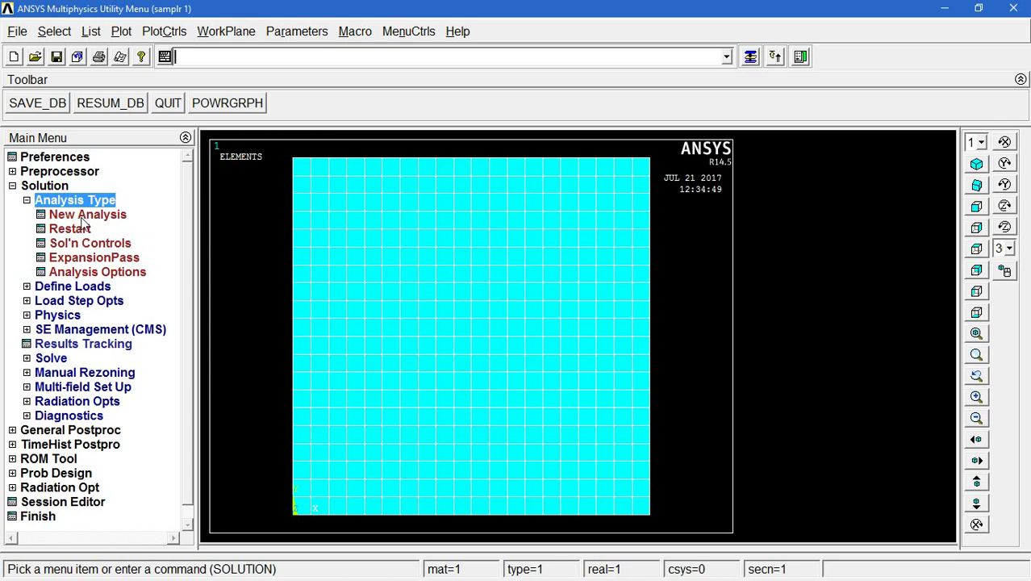
{"action": "left_click", "coordinate": [85, 215]}
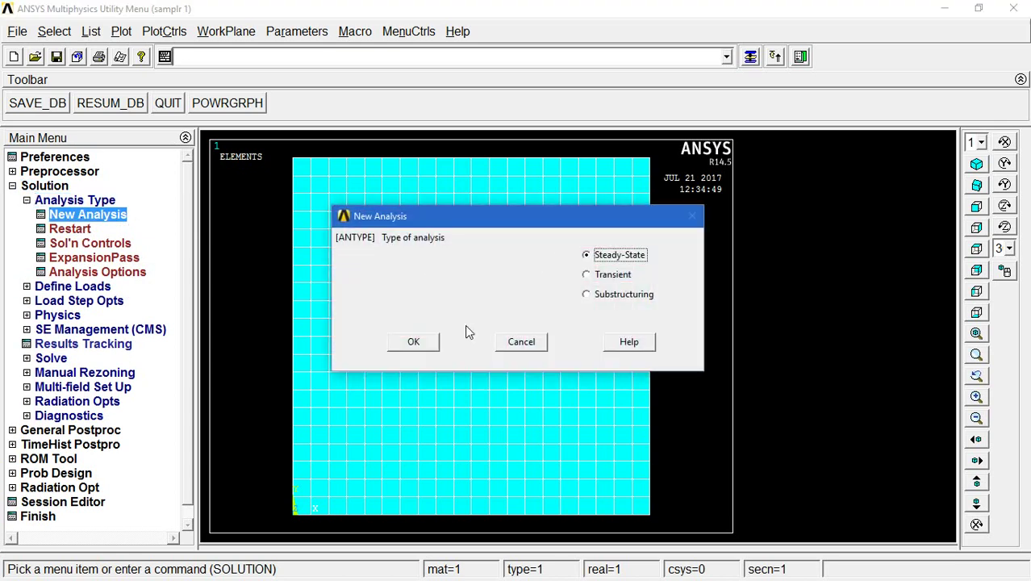
{"action": "left_click", "coordinate": [410, 342]}
Apply a constant TEMP load of 500 on the square's top line.
{"action": "left_click", "coordinate": [101, 287]}
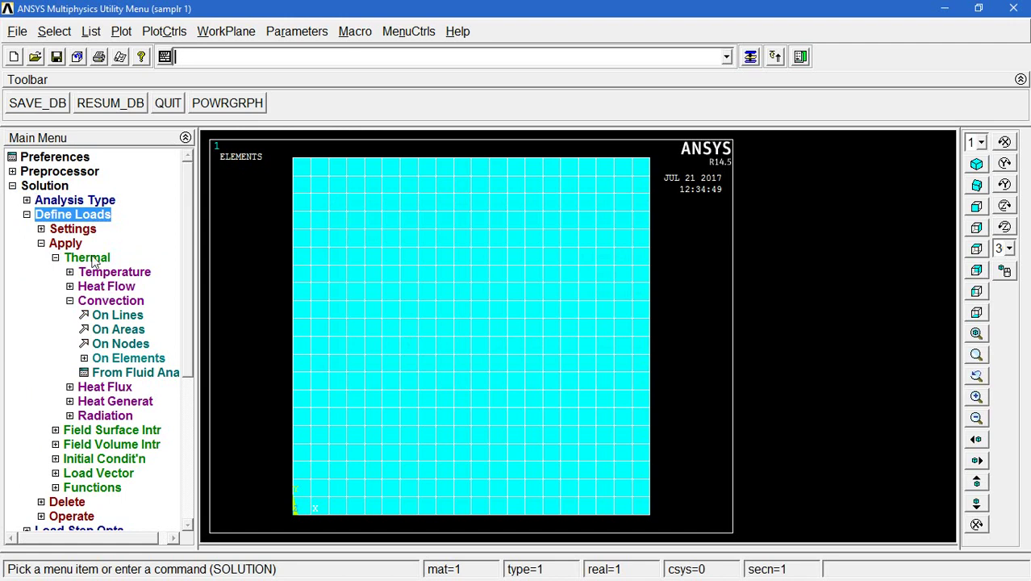
{"action": "left_click", "coordinate": [107, 274]}
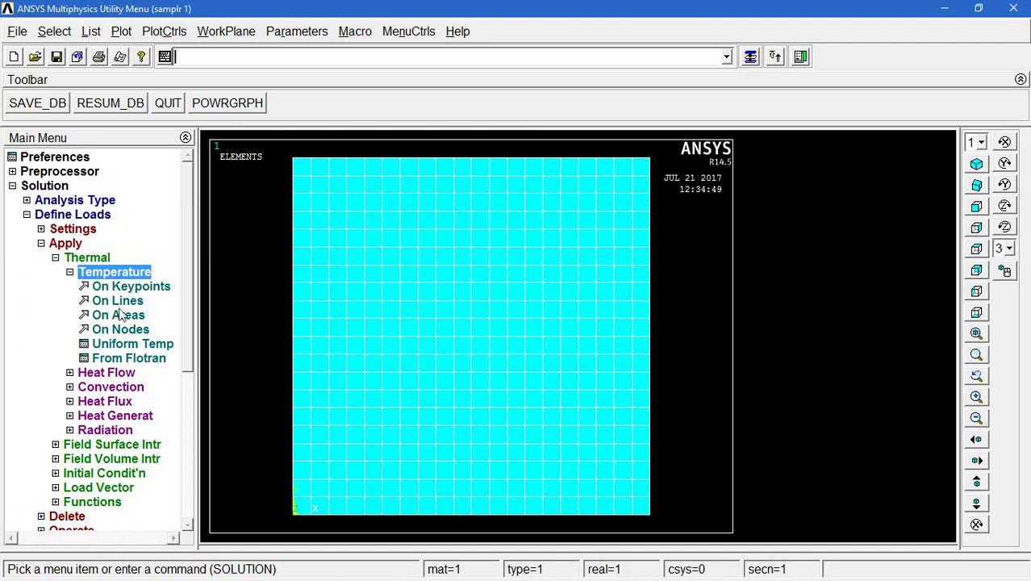
{"action": "left_click", "coordinate": [118, 303]}
{"action": "left_click", "coordinate": [392, 161]}
{"action": "left_click", "coordinate": [57, 533]}
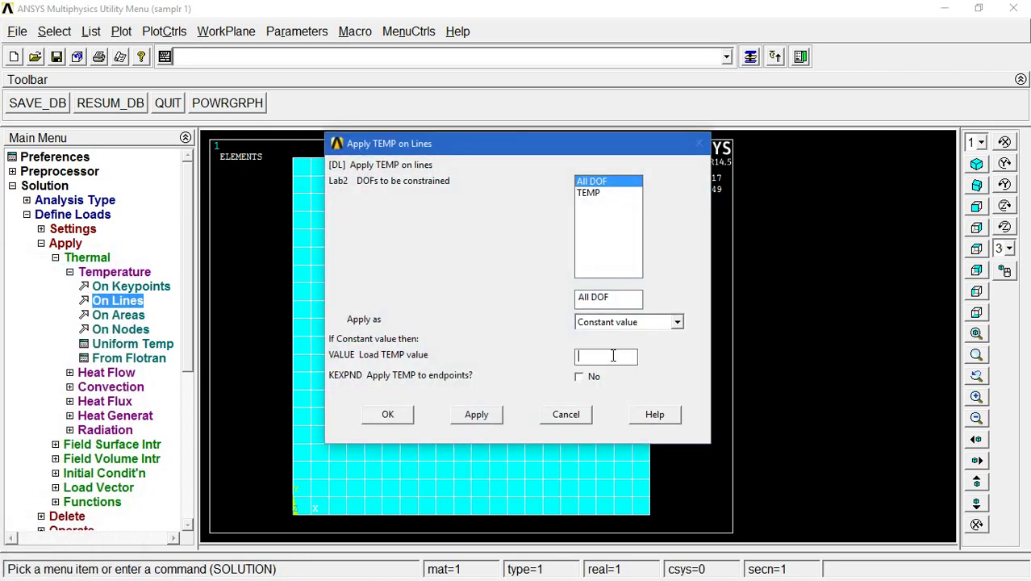
{"action": "left_click", "coordinate": [597, 194]}
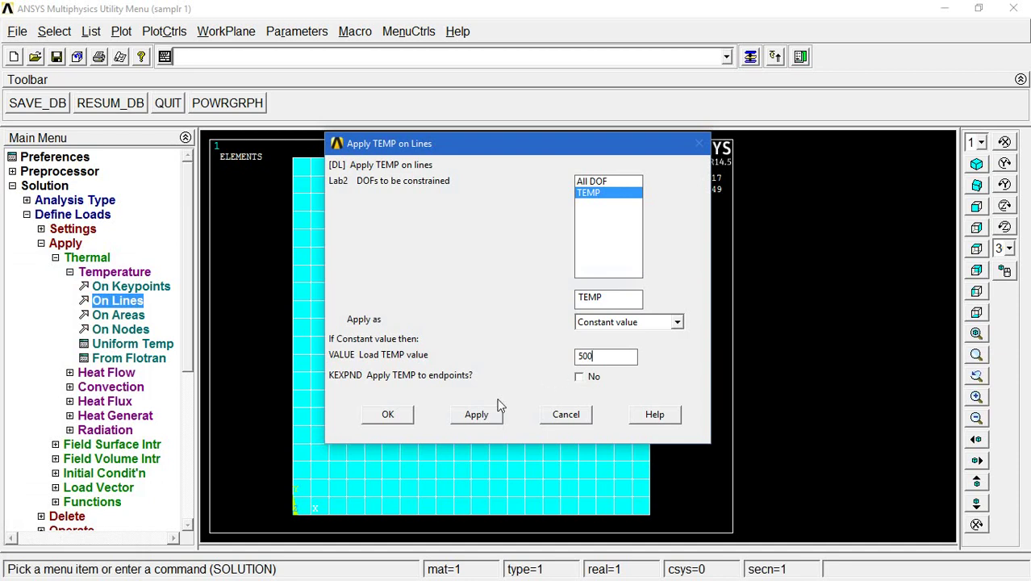
{"action": "left_click", "coordinate": [390, 417]}
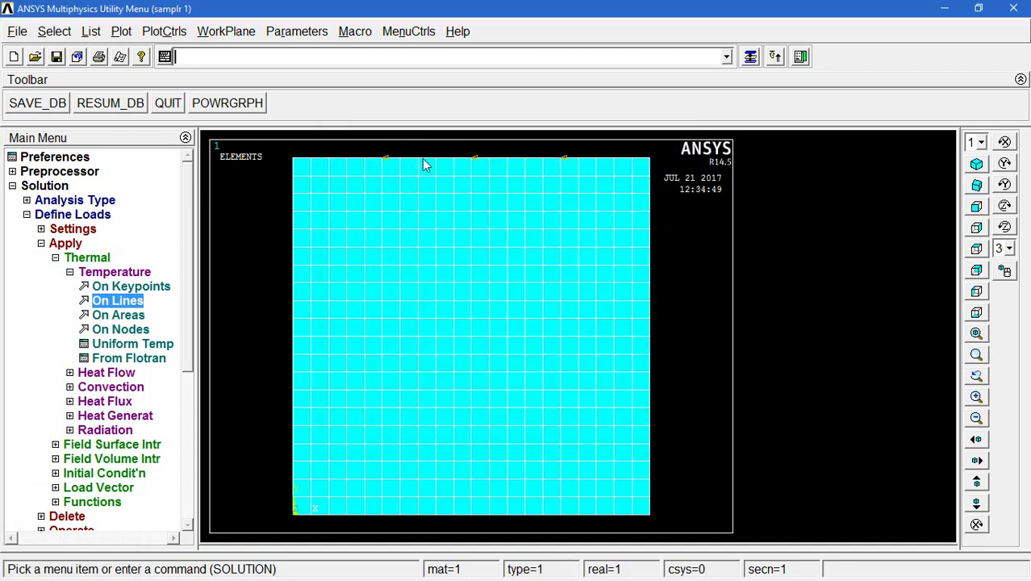
Apply a constant TEMP load of 100 on the square's left line.
{"action": "left_click", "coordinate": [134, 303]}
{"action": "left_click", "coordinate": [275, 293]}
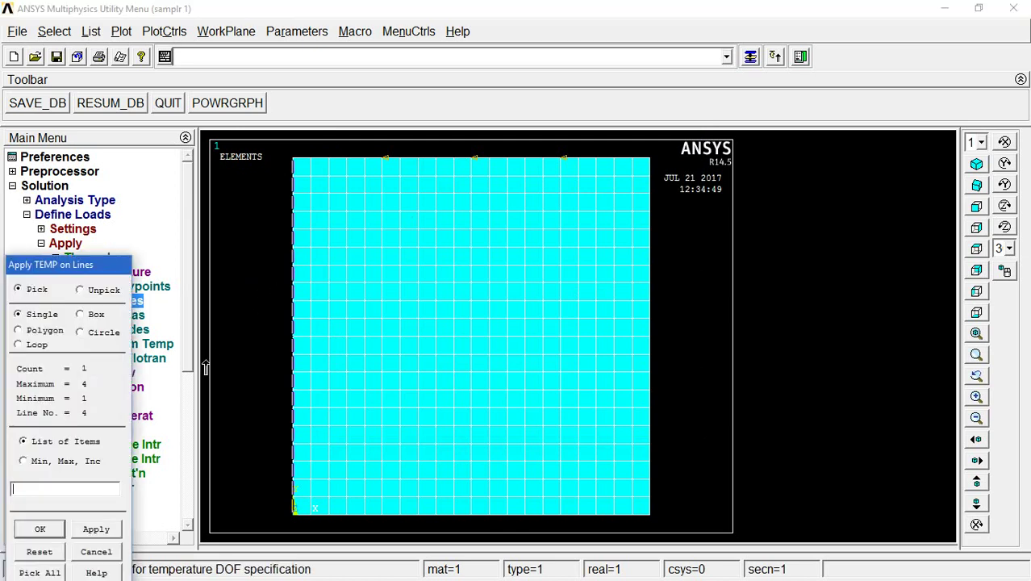
{"action": "left_click", "coordinate": [56, 529]}
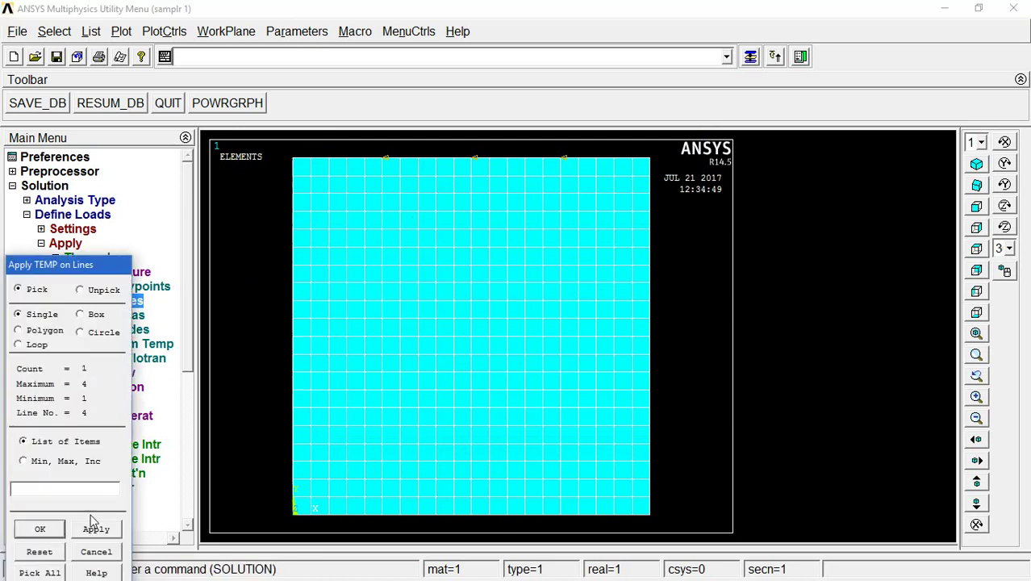
{"action": "double_click", "coordinate": [610, 360]}
{"action": "type", "text": "100"}
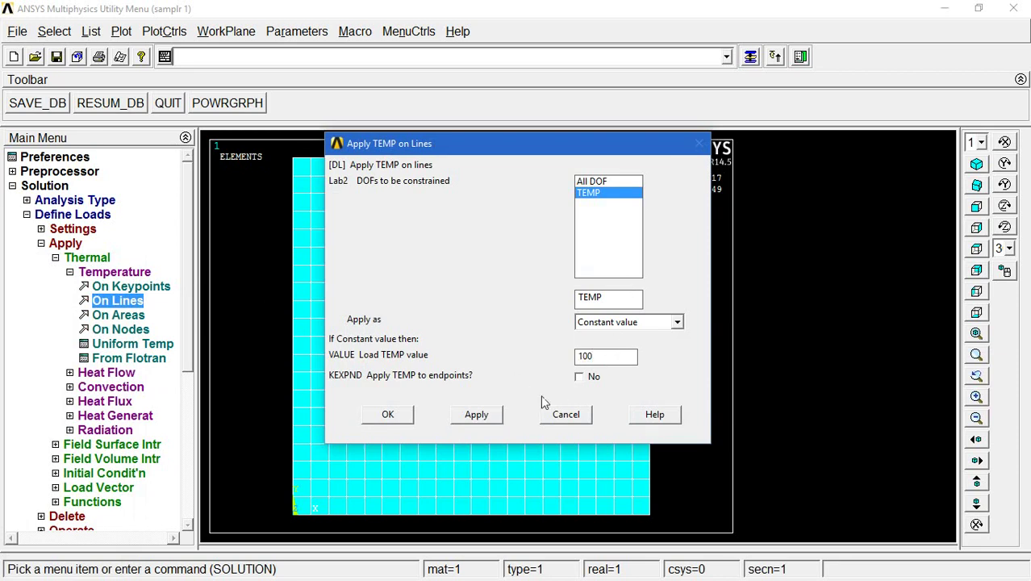
{"action": "left_click", "coordinate": [388, 415]}
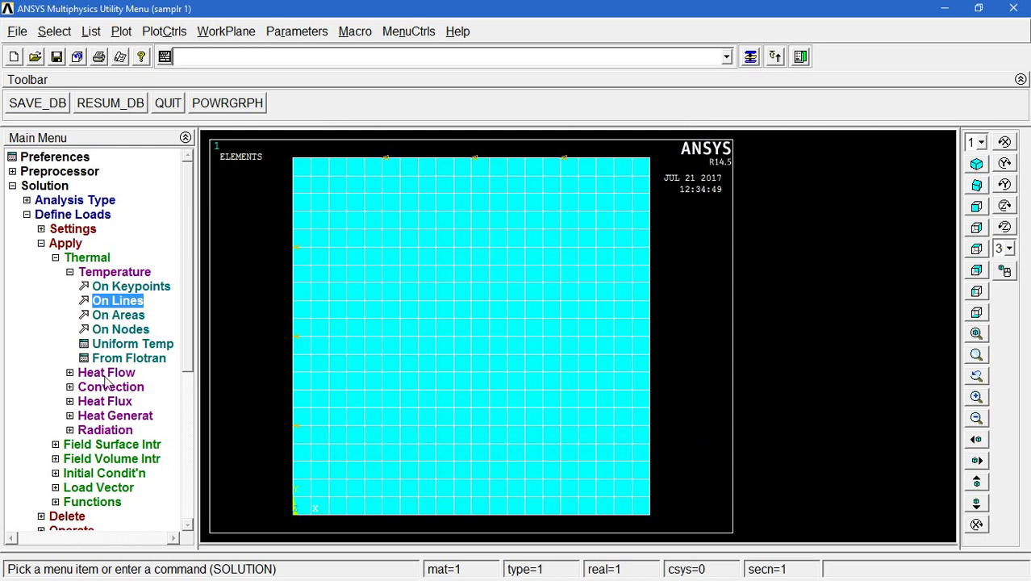
Apply convection on the square's right line with film coefficient 10 and bulk temperature 100.
{"action": "left_click", "coordinate": [107, 273]}
{"action": "left_click", "coordinate": [109, 300]}
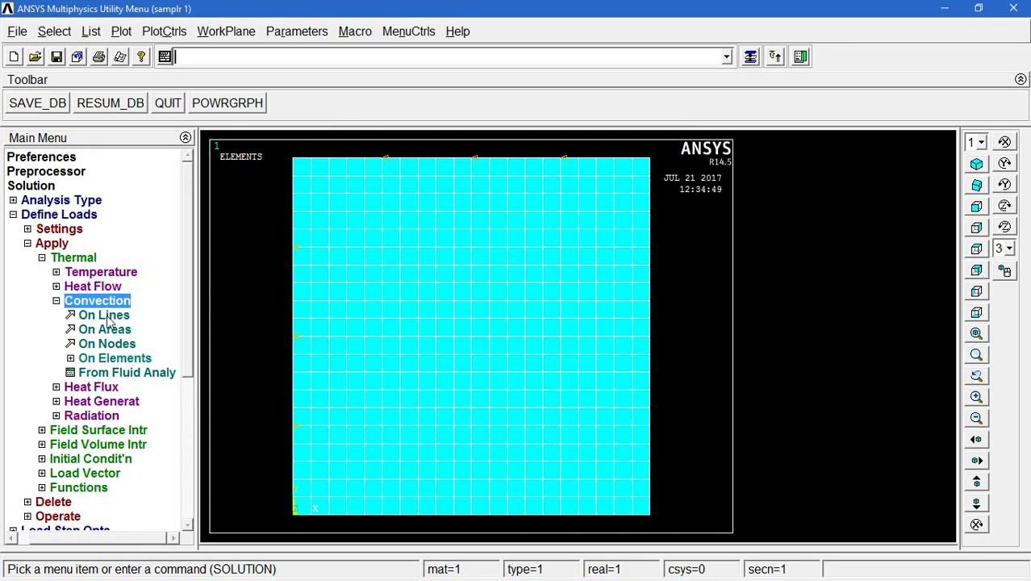
{"action": "left_click", "coordinate": [104, 315]}
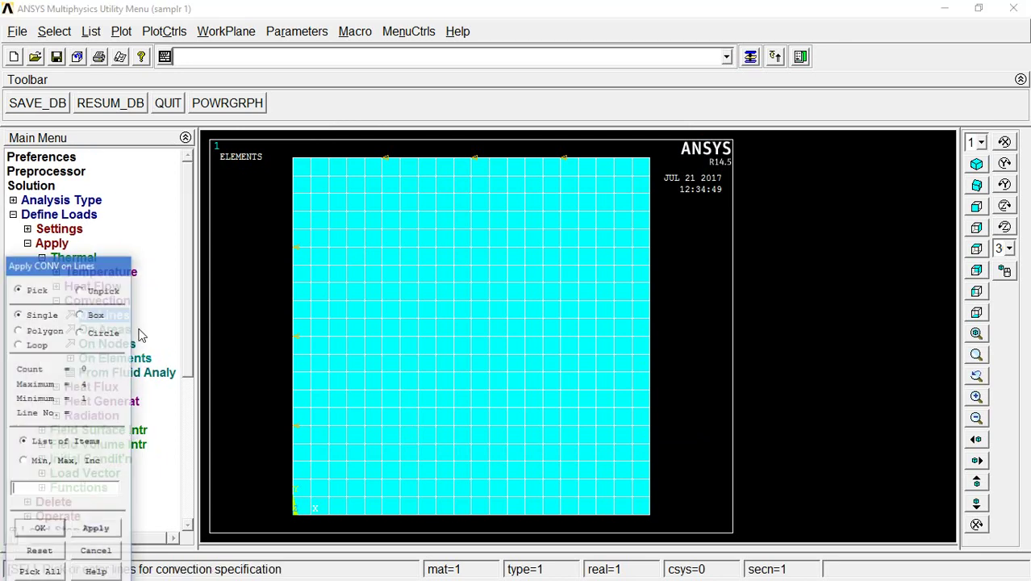
{"action": "left_click", "coordinate": [669, 337]}
{"action": "left_click", "coordinate": [56, 530]}
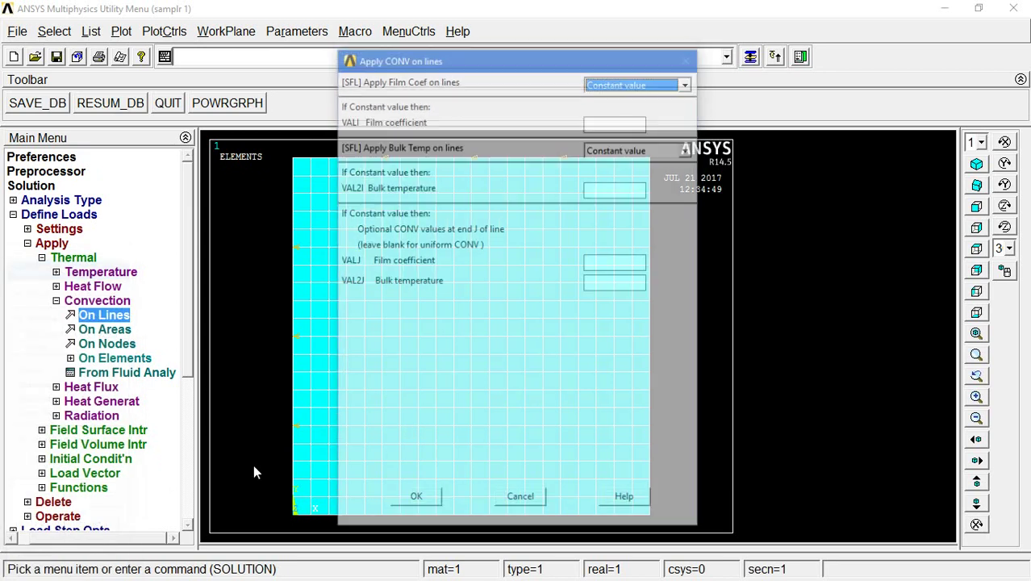
{"action": "left_click", "coordinate": [636, 122]}
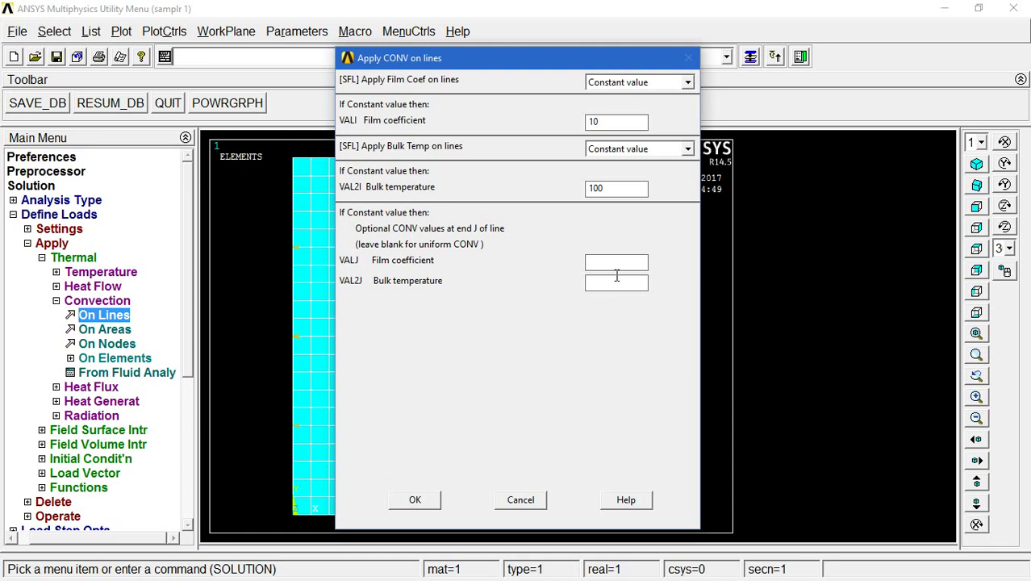
{"action": "left_click", "coordinate": [426, 507]}
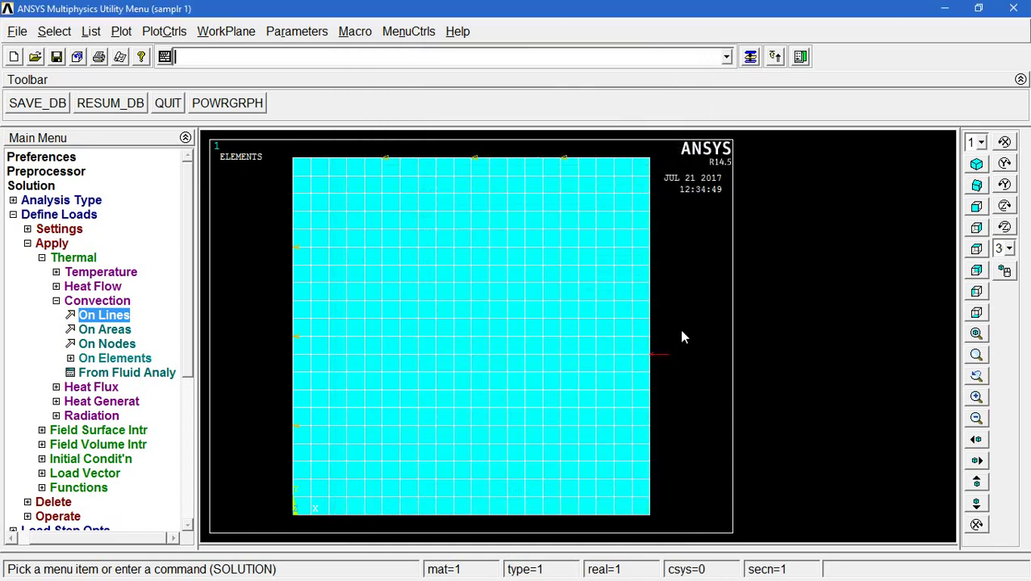
Apply convection on the square's bottom line with a constant film coefficient of 0 and a blank bulk temperature.
{"action": "left_click", "coordinate": [117, 318]}
{"action": "left_click", "coordinate": [454, 517]}
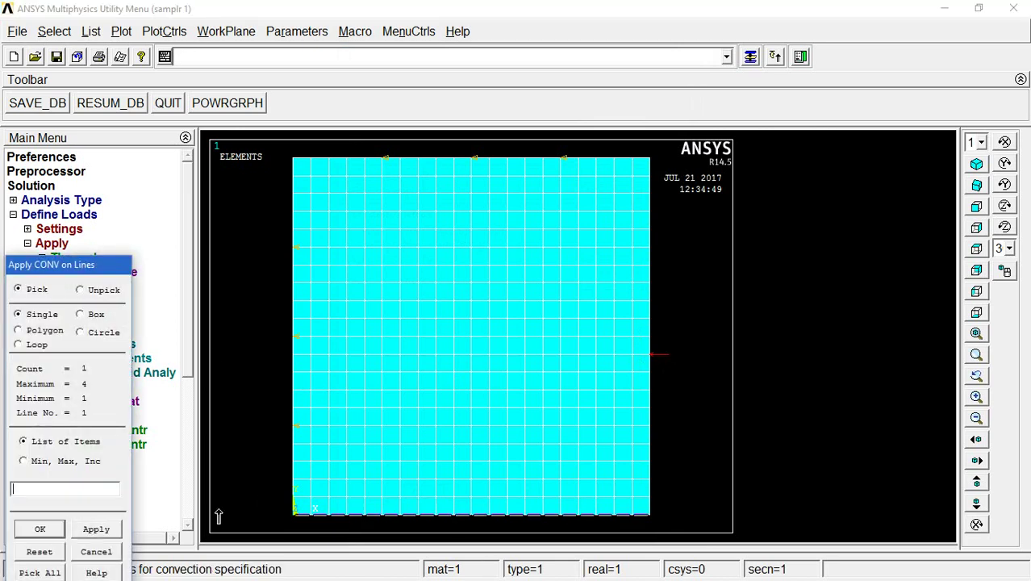
{"action": "left_click", "coordinate": [51, 530]}
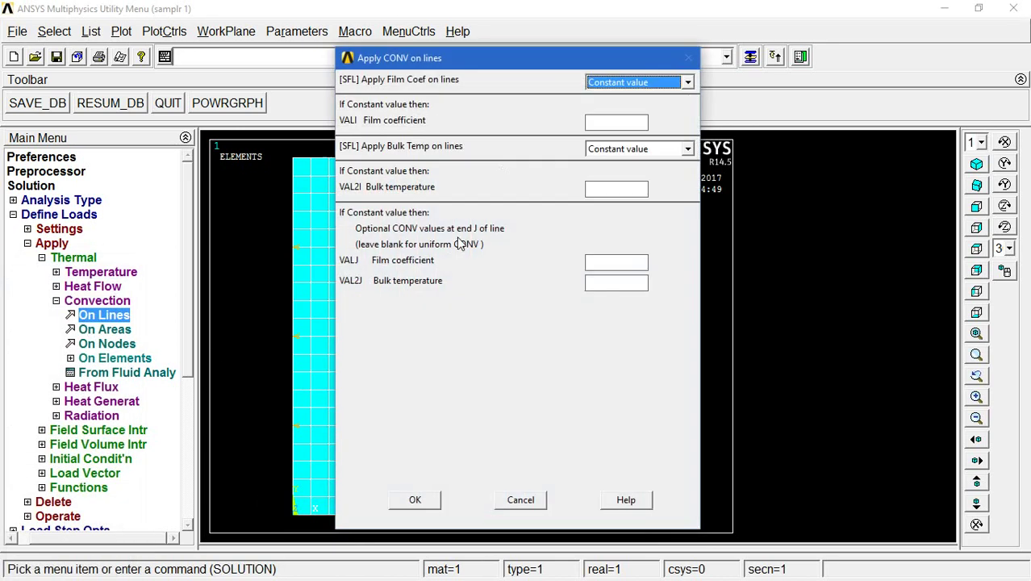
{"action": "left_click", "coordinate": [612, 124]}
{"action": "type", "text": "0"}
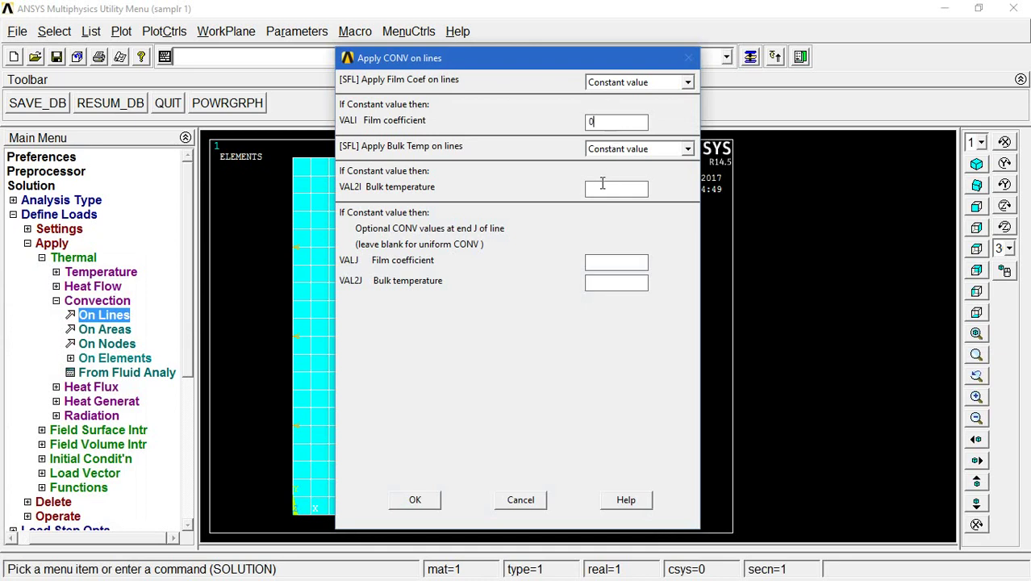
{"action": "left_click", "coordinate": [412, 500]}
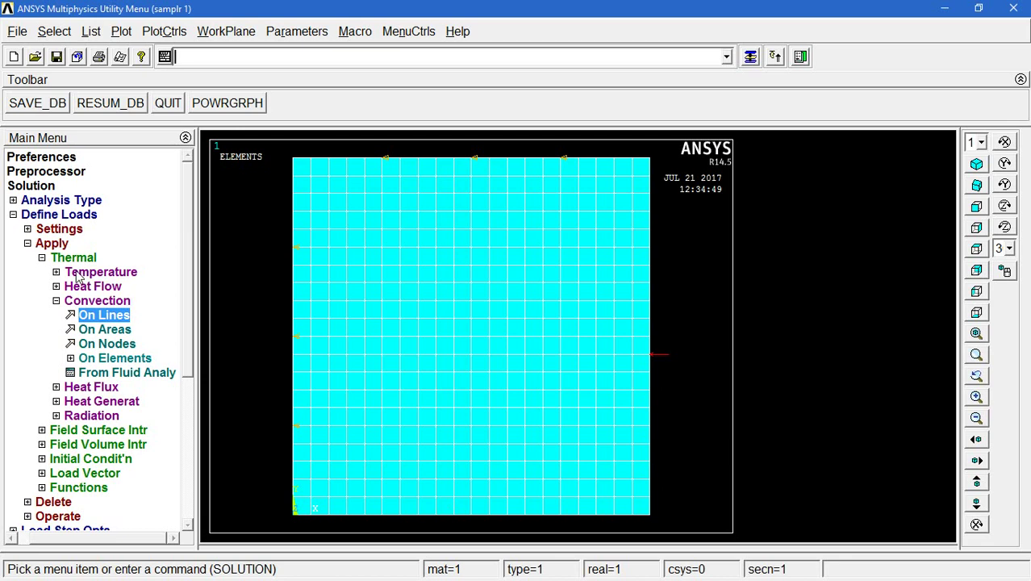
Solve the current load step and close the solution status listing.
{"action": "left_click", "coordinate": [43, 216]}
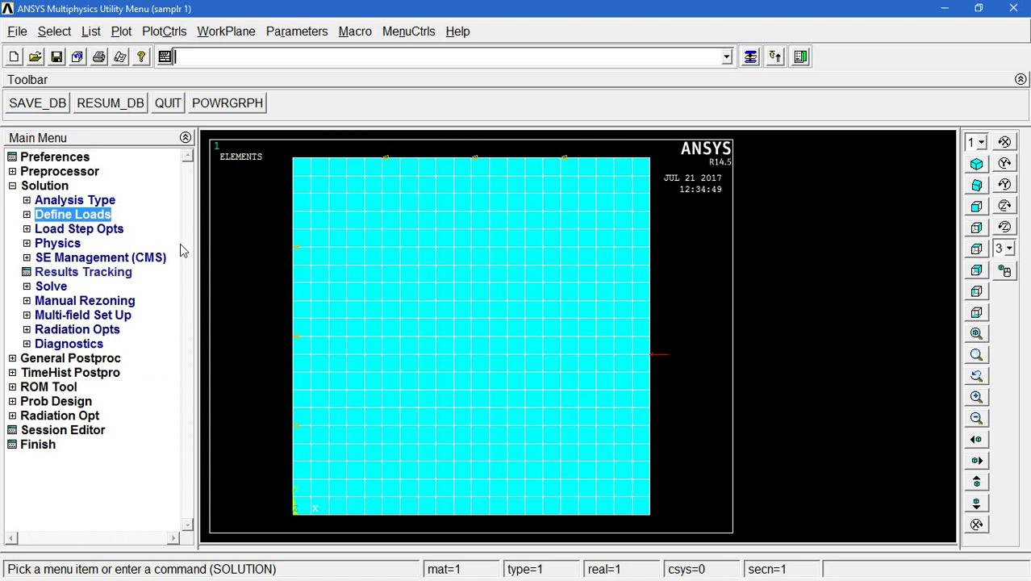
{"action": "left_click", "coordinate": [60, 289]}
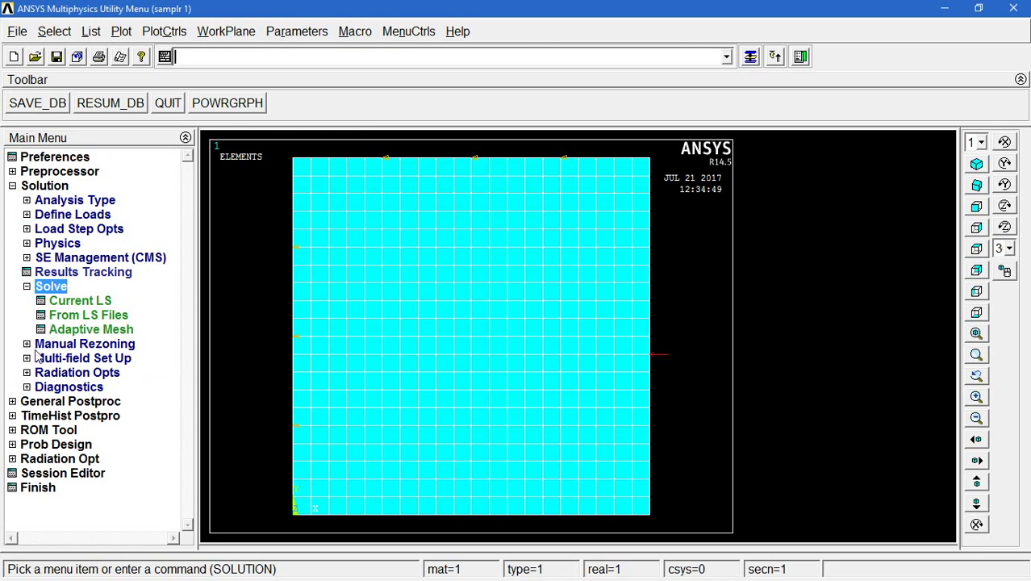
{"action": "left_click", "coordinate": [78, 301]}
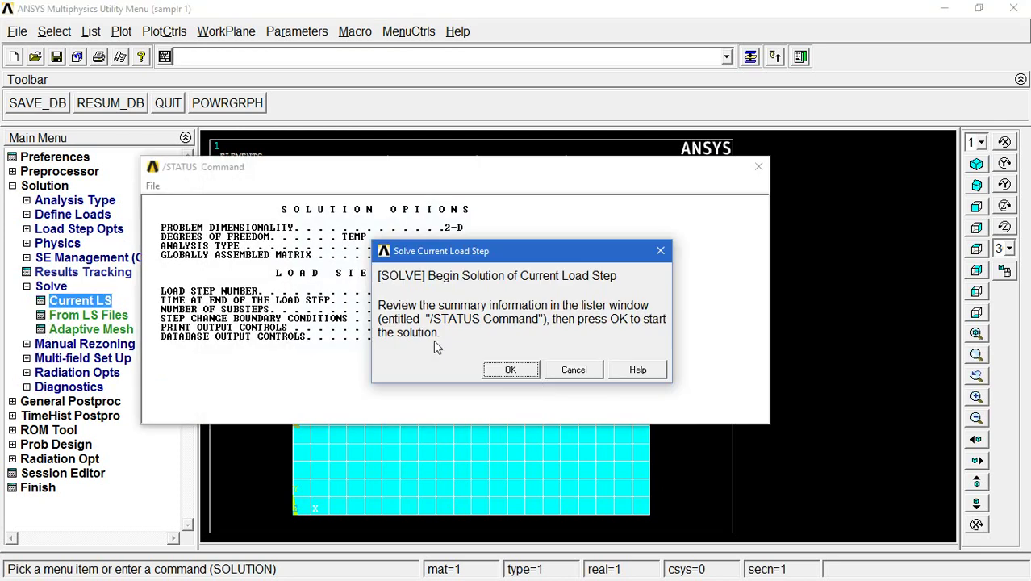
{"action": "left_click", "coordinate": [500, 372]}
{"action": "left_click", "coordinate": [213, 108]}
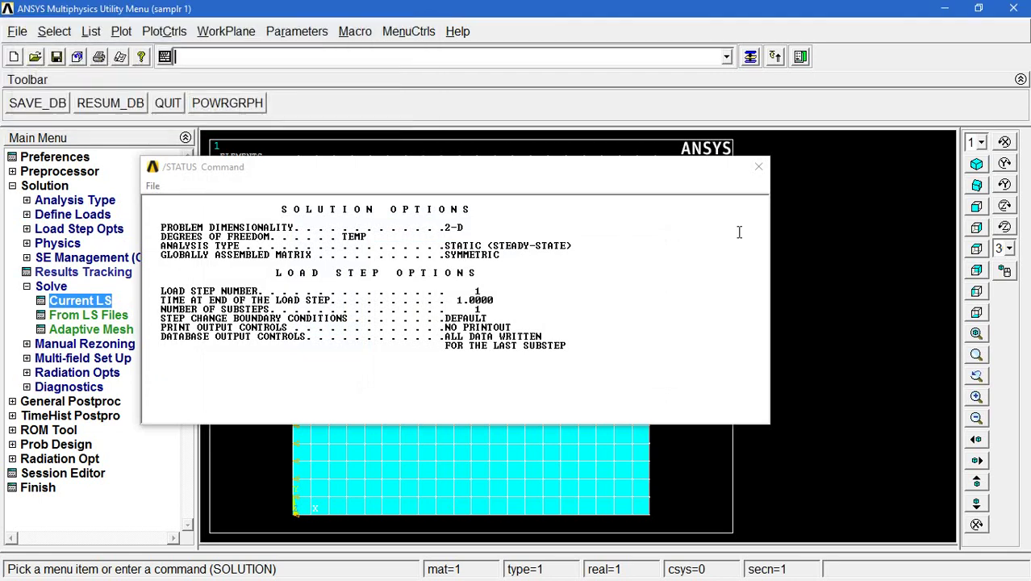
{"action": "left_click", "coordinate": [758, 166]}
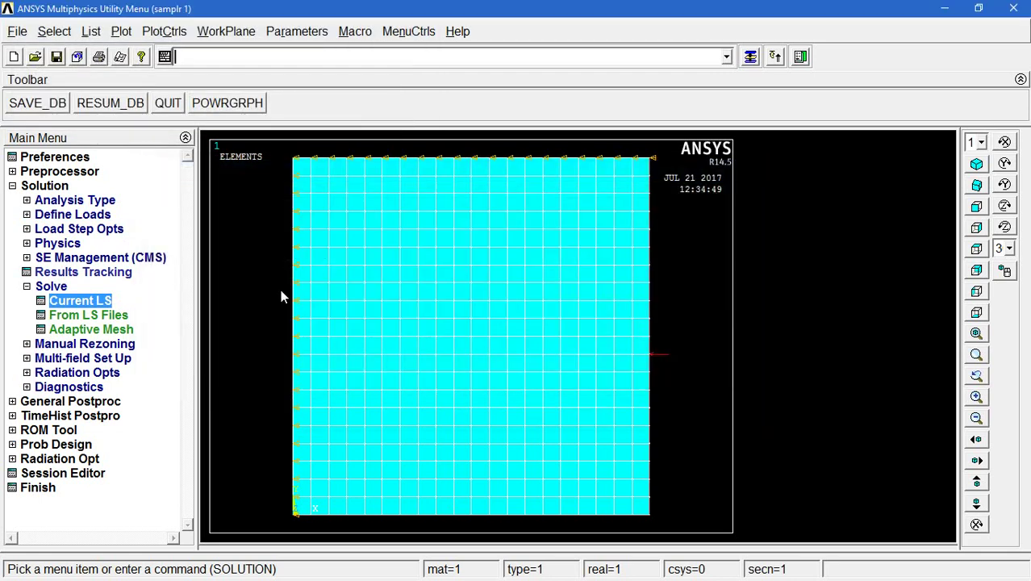
Plot the nodal temperature contour of the solved plate, with deformed shape only.
{"action": "left_click", "coordinate": [53, 402]}
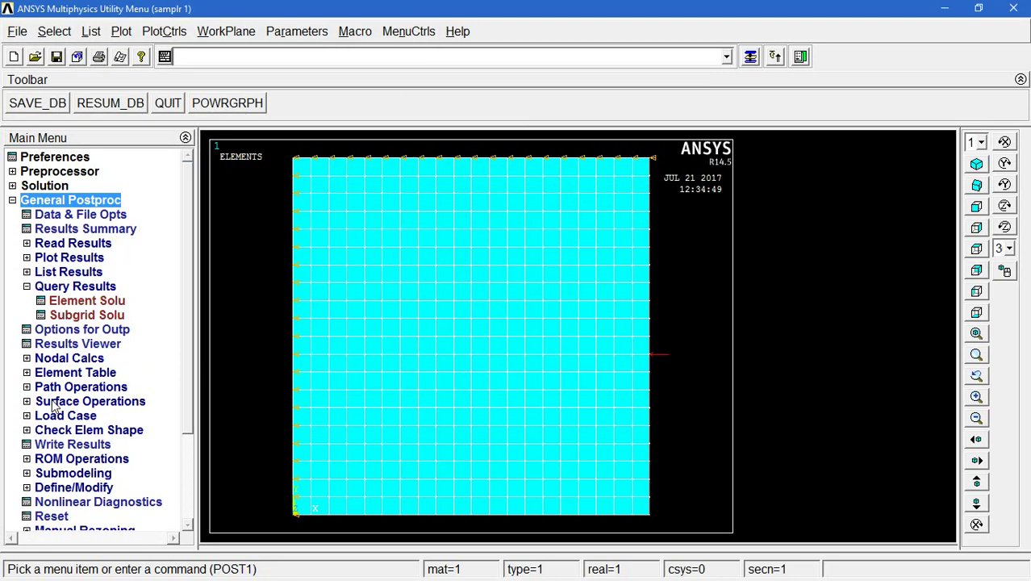
{"action": "left_click", "coordinate": [66, 258]}
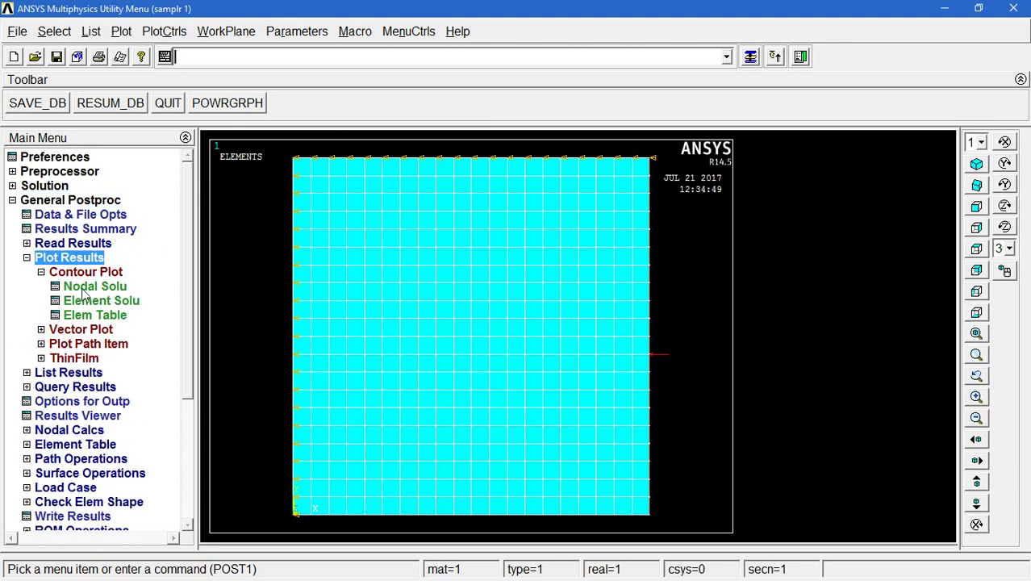
{"action": "left_click", "coordinate": [84, 292]}
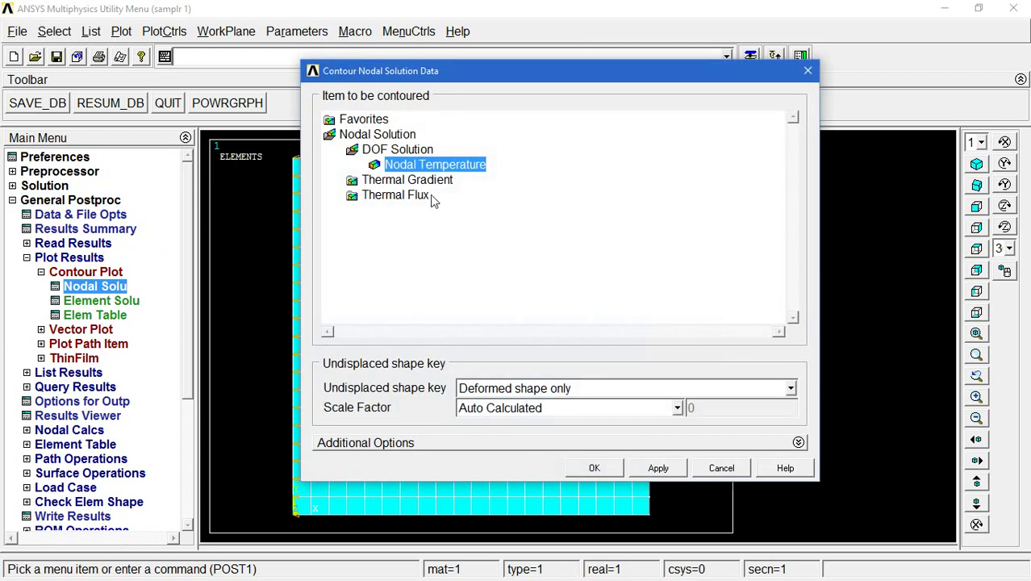
{"action": "left_click", "coordinate": [580, 467]}
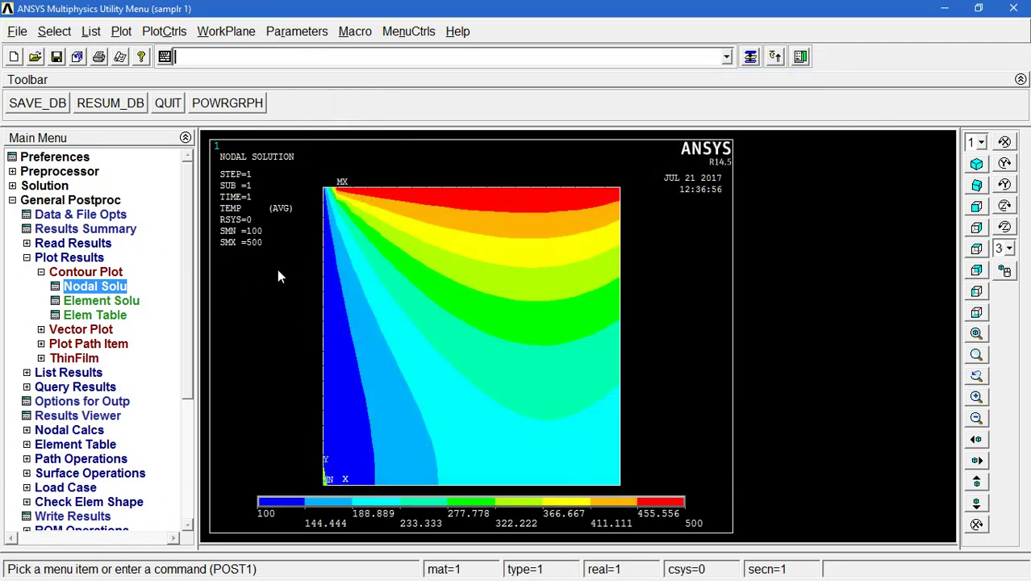
Query the subgrid thermal flux TFX at nine points spread across the plate's temperature contour plot.
{"action": "left_click", "coordinate": [72, 388]}
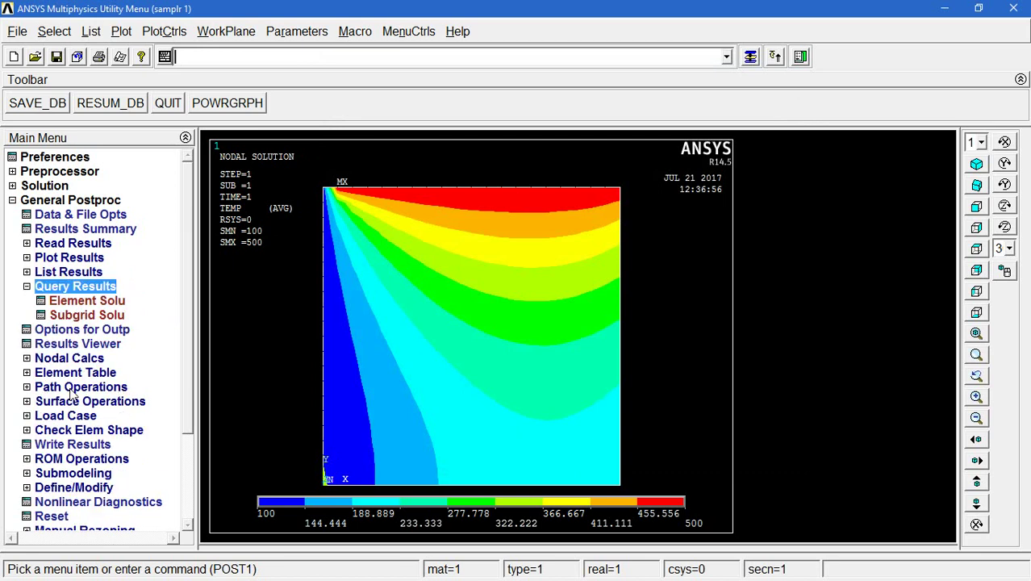
{"action": "left_click", "coordinate": [88, 317]}
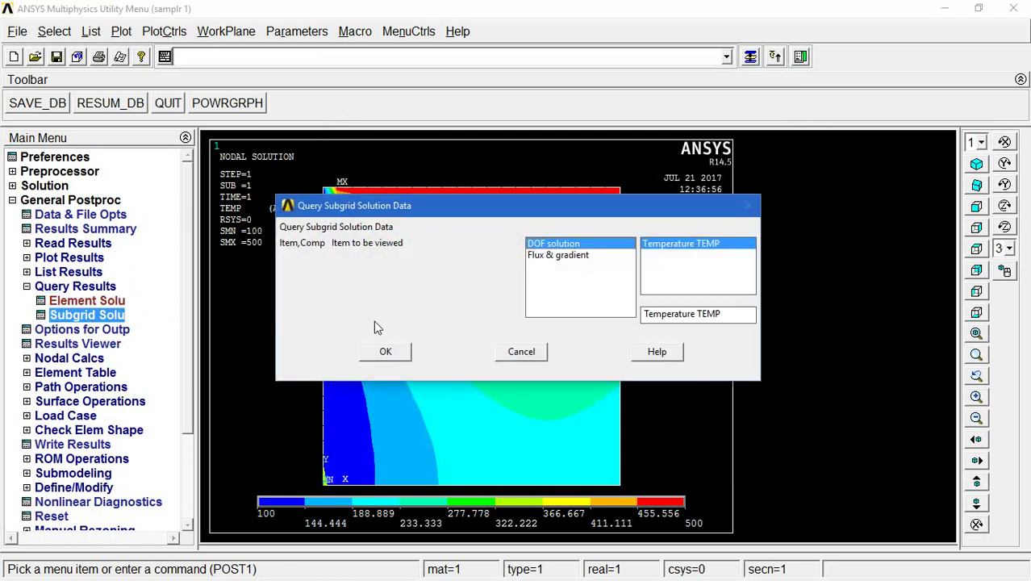
{"action": "left_click", "coordinate": [589, 256]}
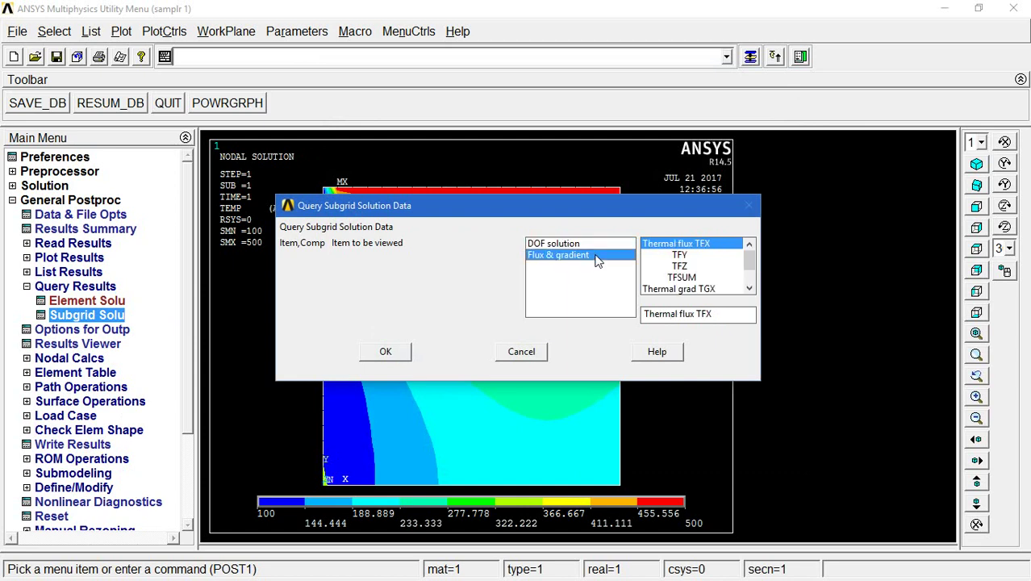
{"action": "left_click", "coordinate": [385, 351]}
{"action": "left_click", "coordinate": [516, 292]}
{"action": "left_click", "coordinate": [457, 336]}
{"action": "left_click", "coordinate": [441, 365]}
{"action": "left_click", "coordinate": [472, 395]}
{"action": "left_click", "coordinate": [531, 395]}
{"action": "left_click", "coordinate": [516, 277]}
{"action": "left_click", "coordinate": [323, 276]}
{"action": "left_click", "coordinate": [368, 307]}
{"action": "left_click", "coordinate": [367, 365]}
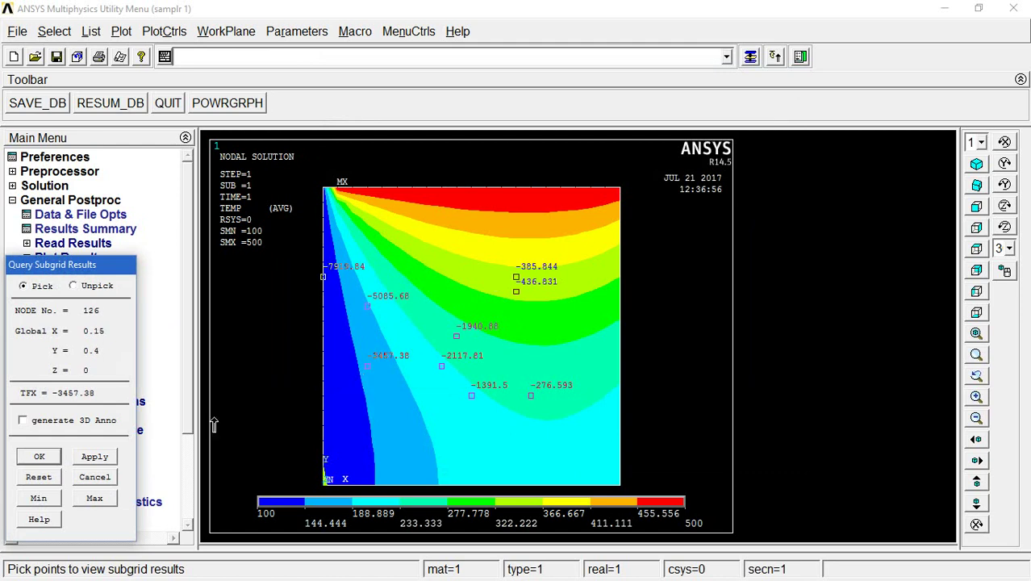
{"action": "left_click", "coordinate": [35, 460]}
{"action": "mouse_move", "coordinate": [1018, 242]}
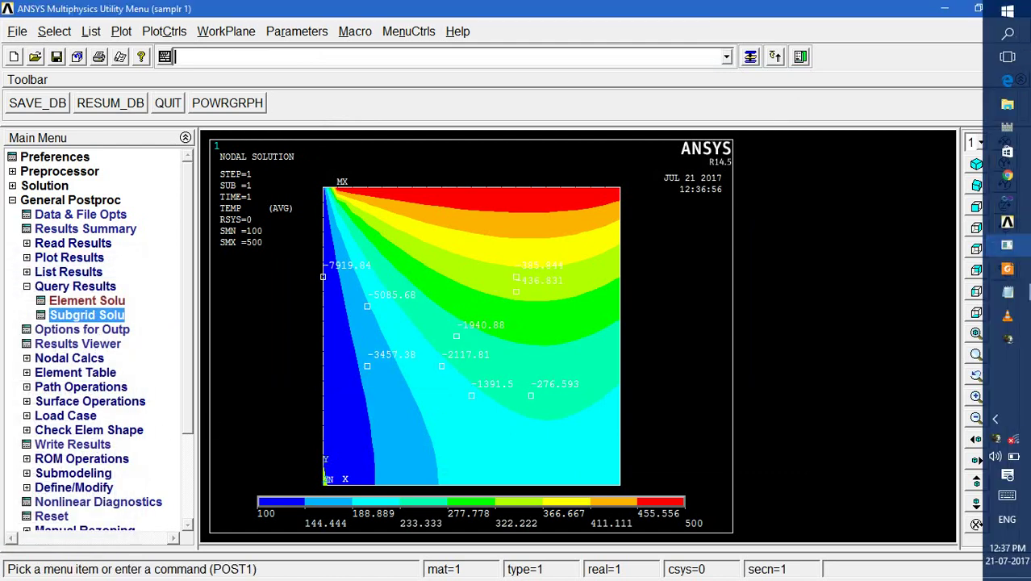
{"action": "mouse_move", "coordinate": [1011, 295]}
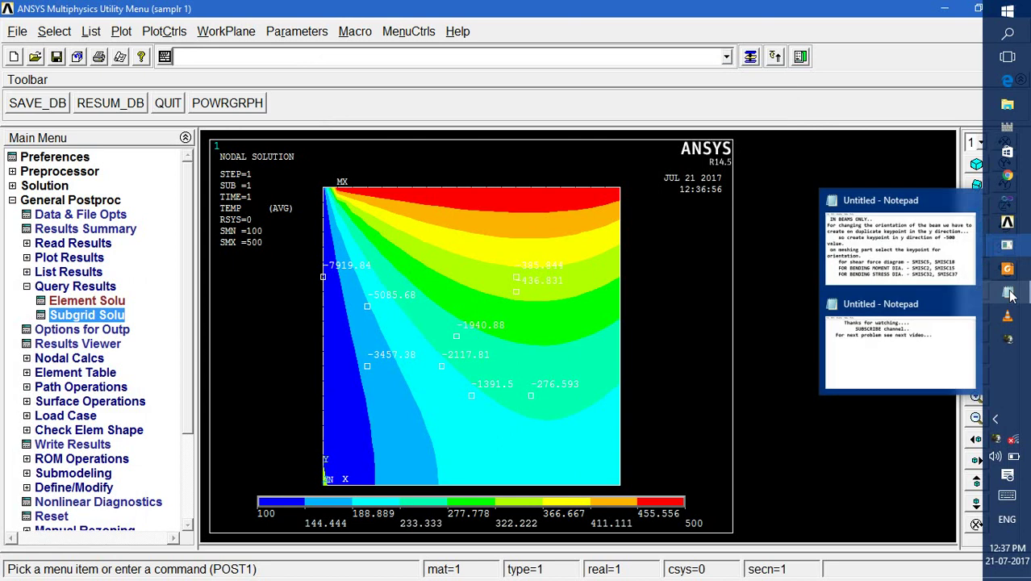
{"action": "left_click", "coordinate": [916, 348]}
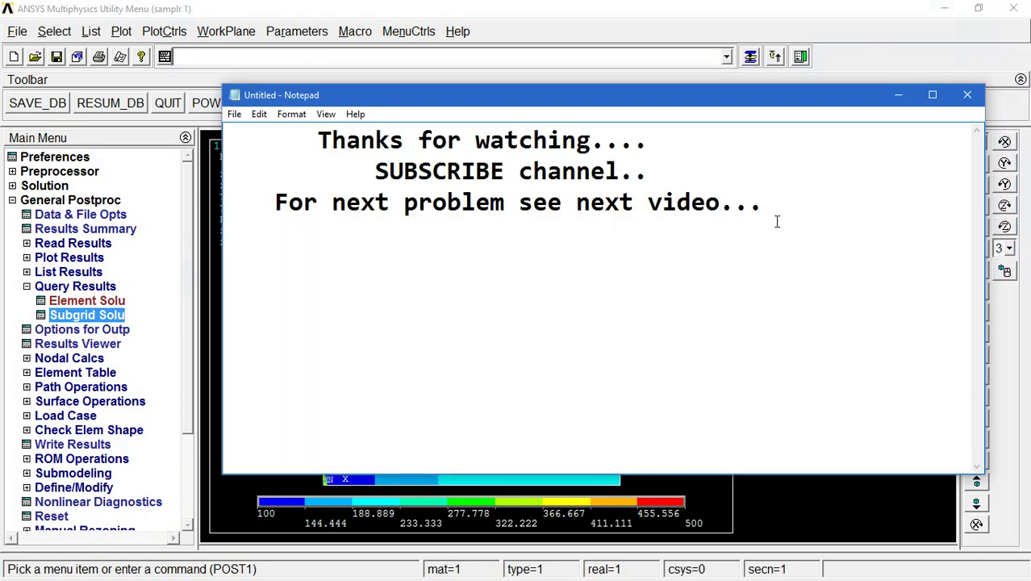
{"action": "left_click_drag", "start_coordinate": [776, 221], "coordinate": [518, 302]}
{"action": "left_click", "coordinate": [757, 269]}
{"action": "left_click_drag", "start_coordinate": [297, 139], "coordinate": [774, 313]}
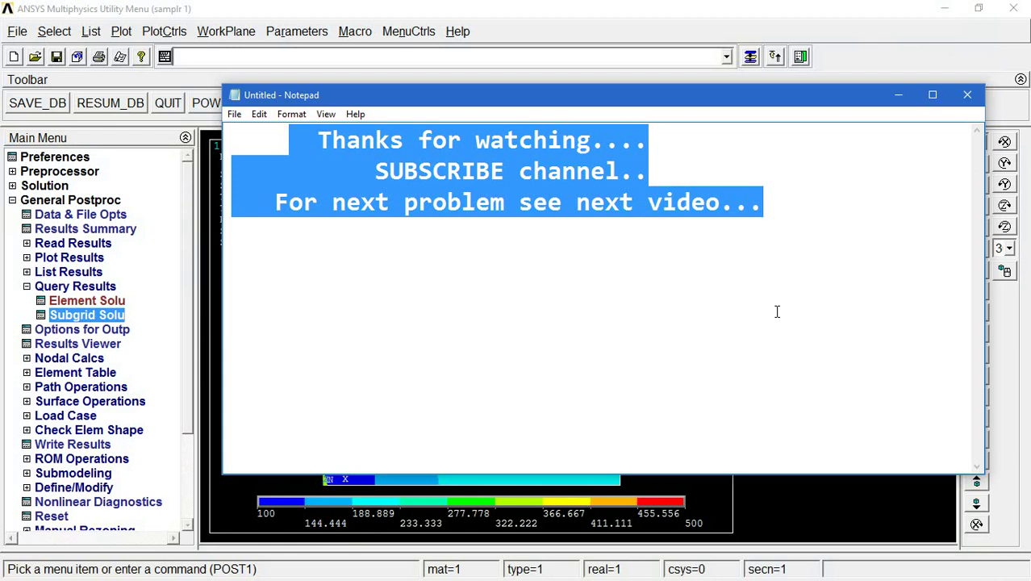
{"action": "left_click", "coordinate": [777, 311]}
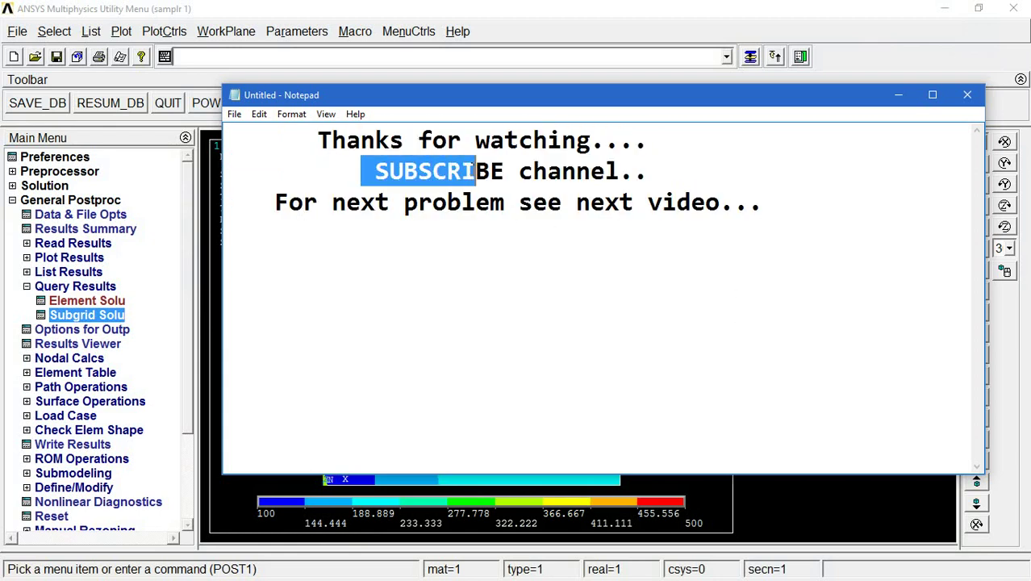